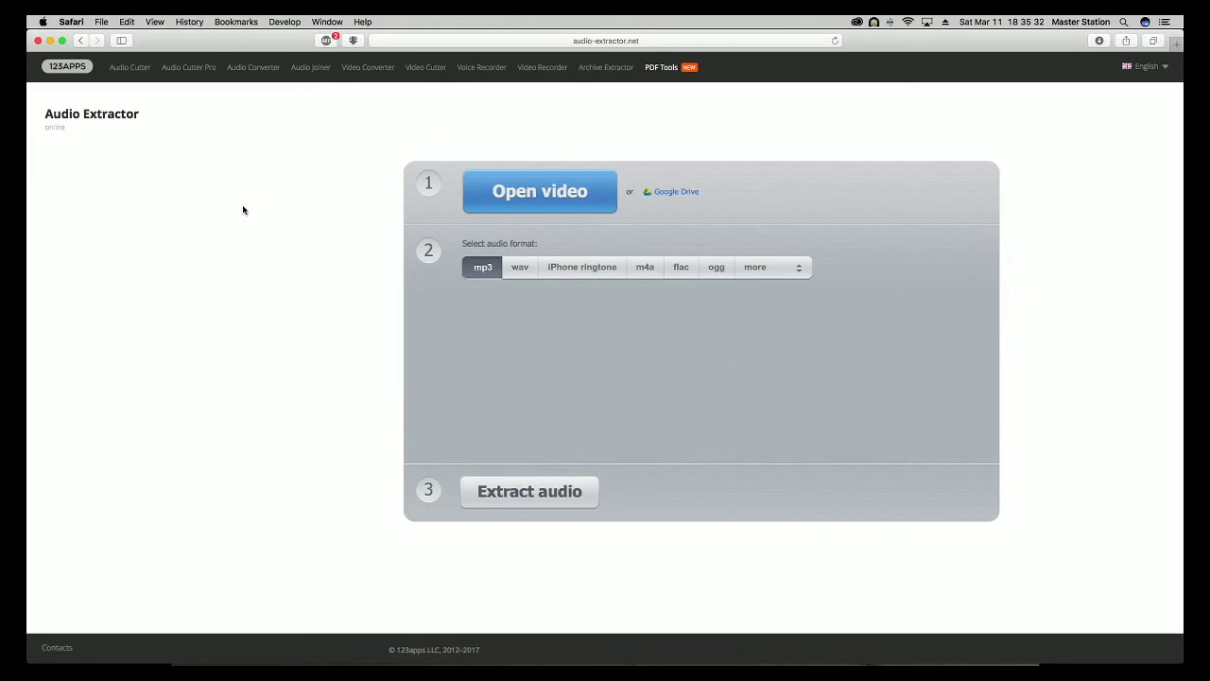
Step: Extract the audio from ZZZ-VideoExample.mp4 in mp3 format and download the resulting file
left_click(526, 190)
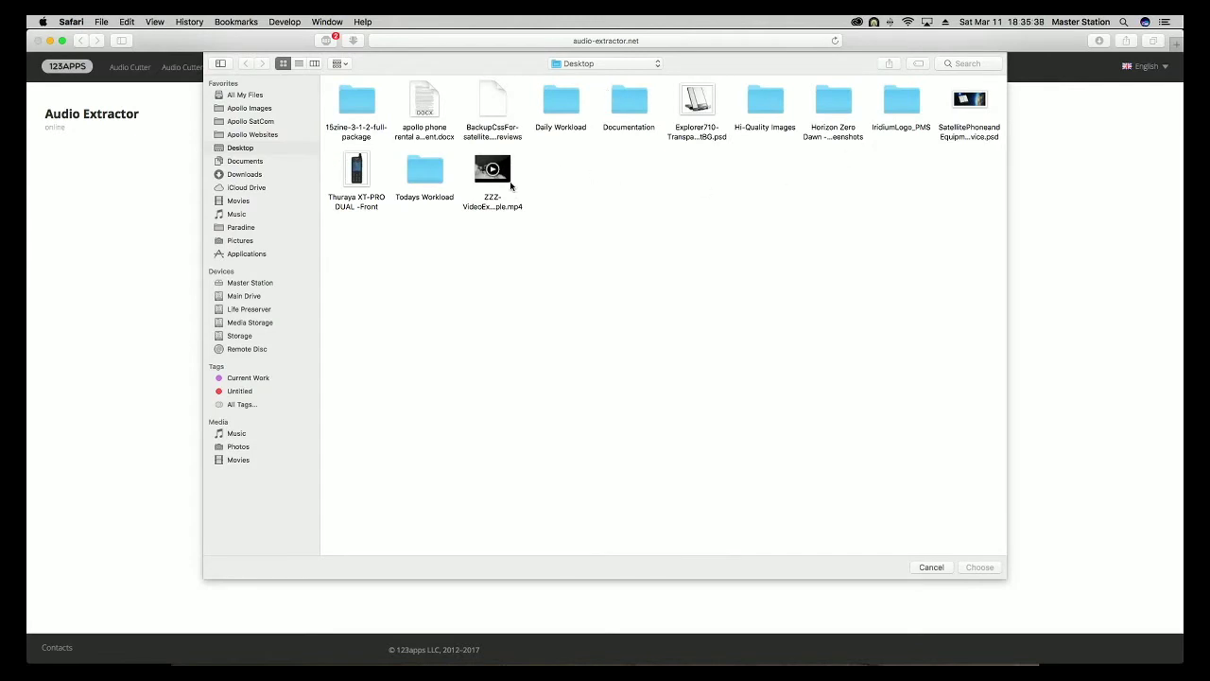
double_click(508, 180)
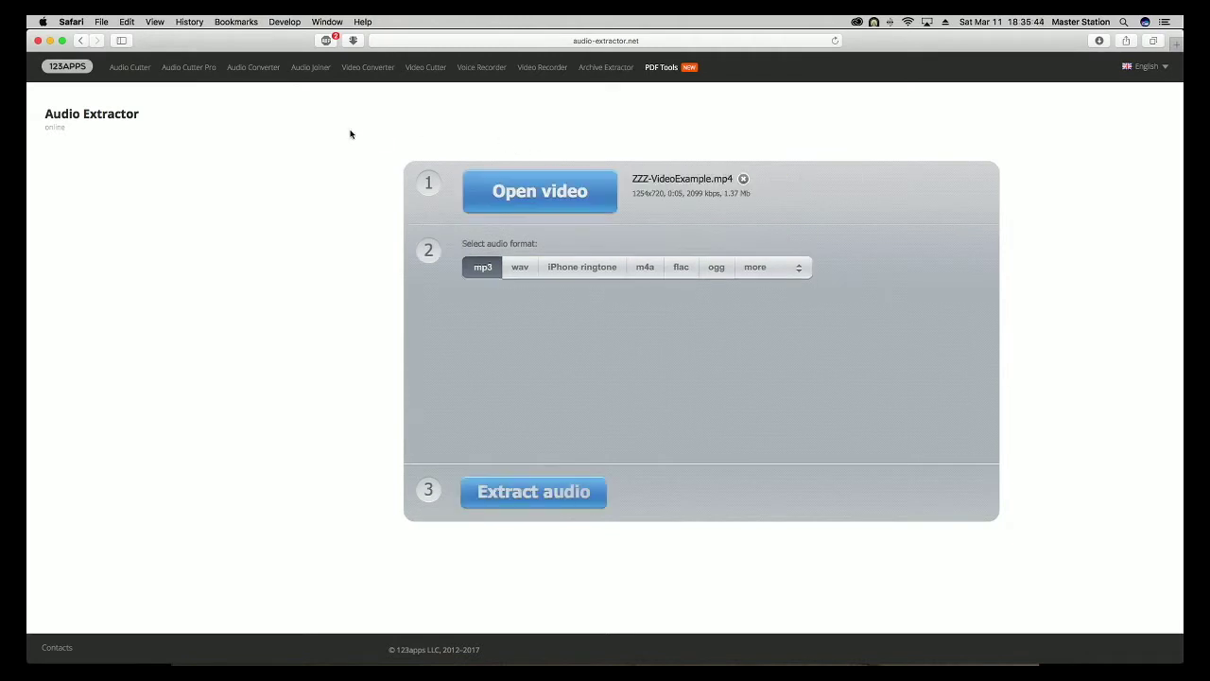
left_click(532, 493)
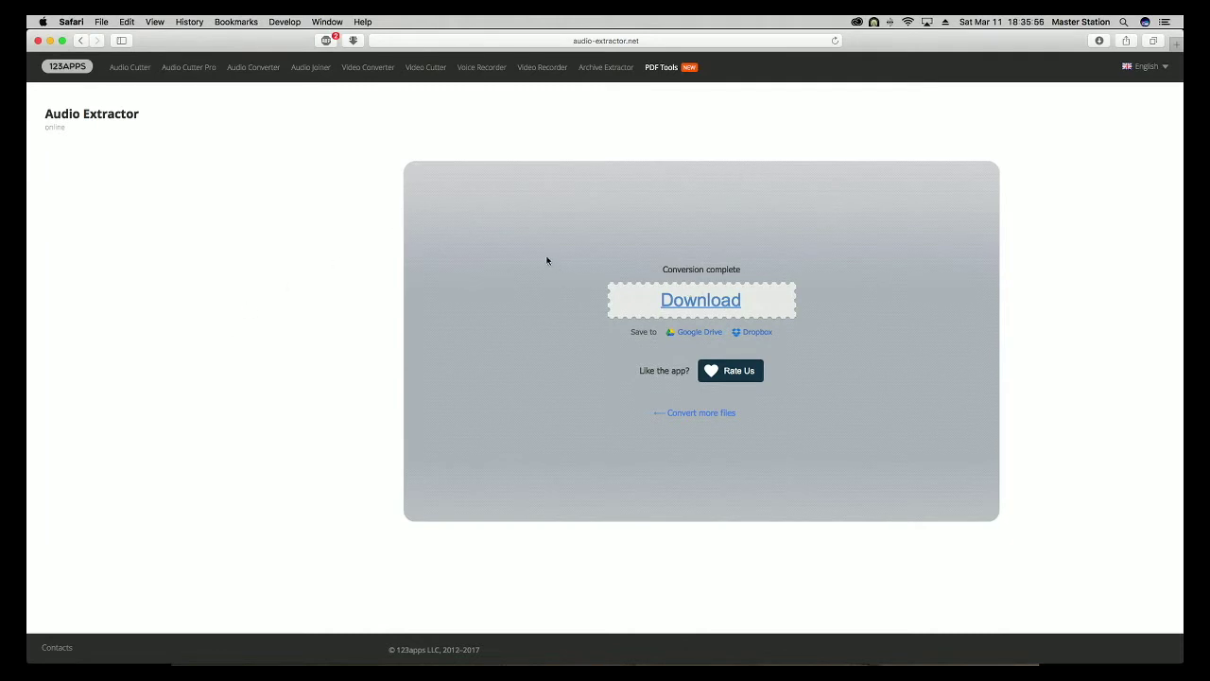
left_click(711, 302)
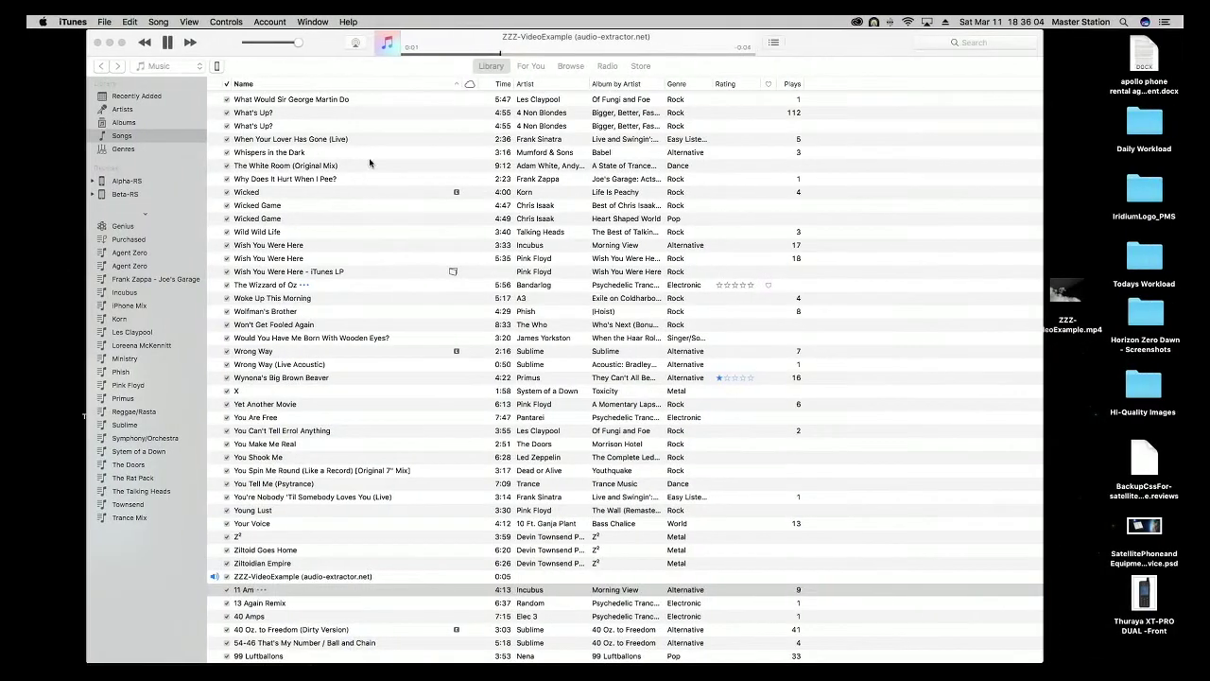
Step: Pause the playing ZZZ-VideoExample track and select it in the iTunes song list
left_click(169, 44)
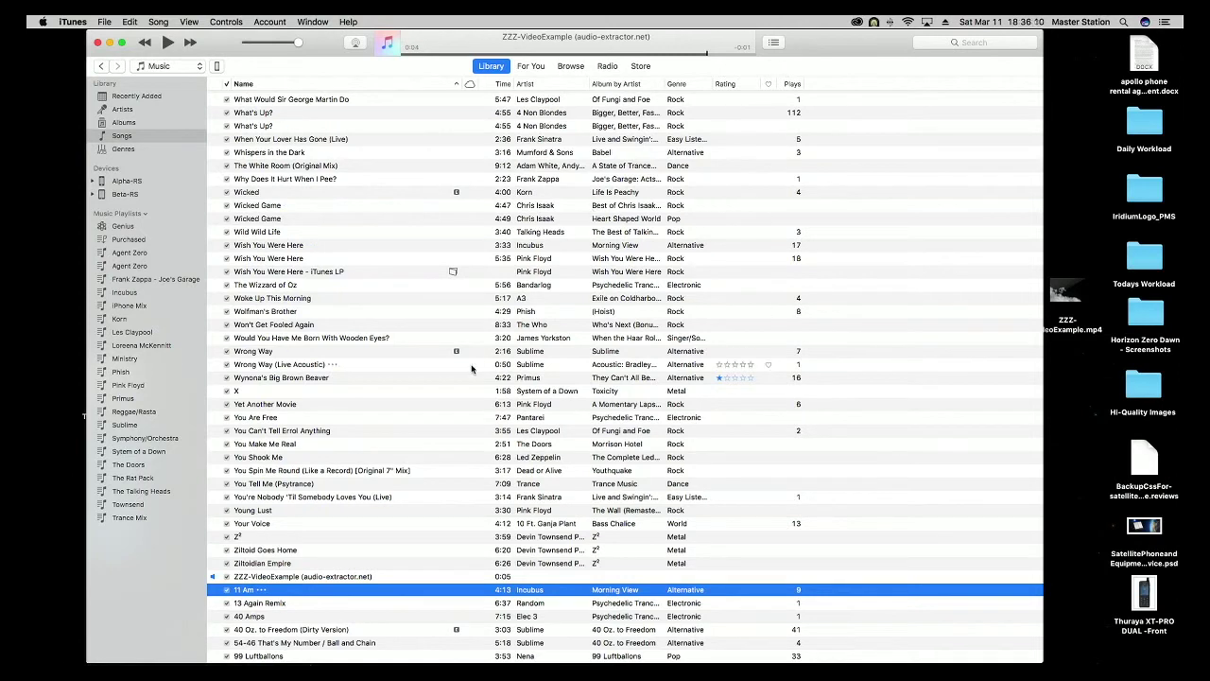
left_click(317, 578)
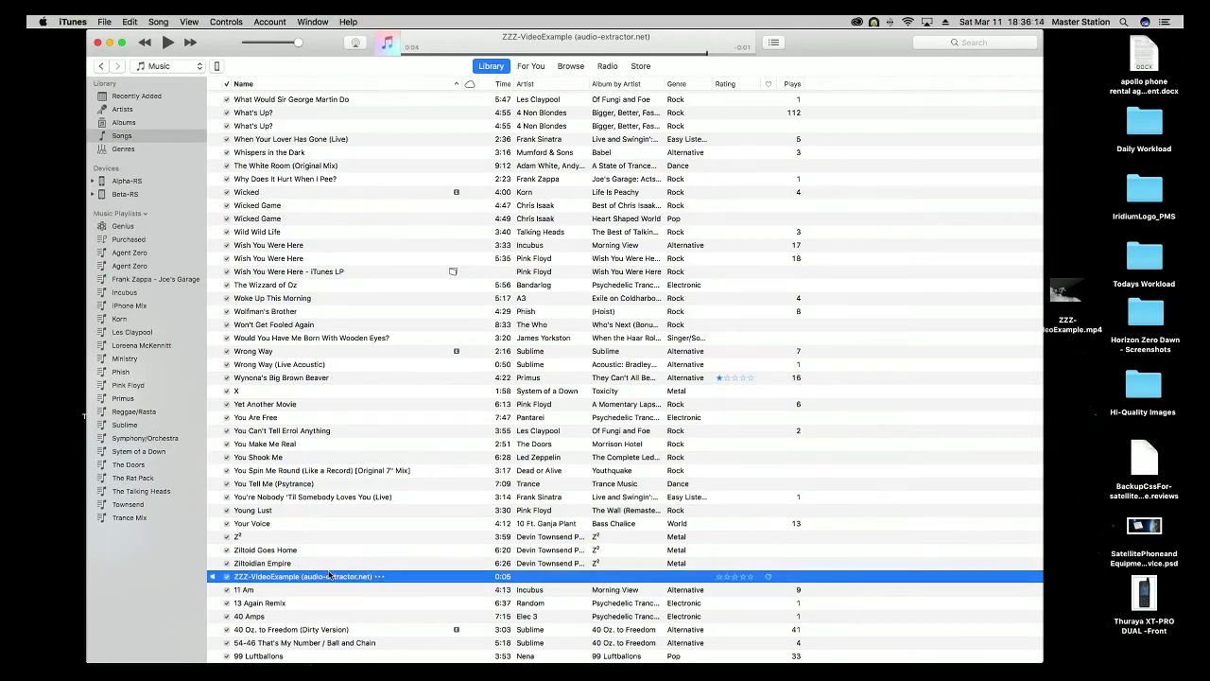
key("super+Tab")
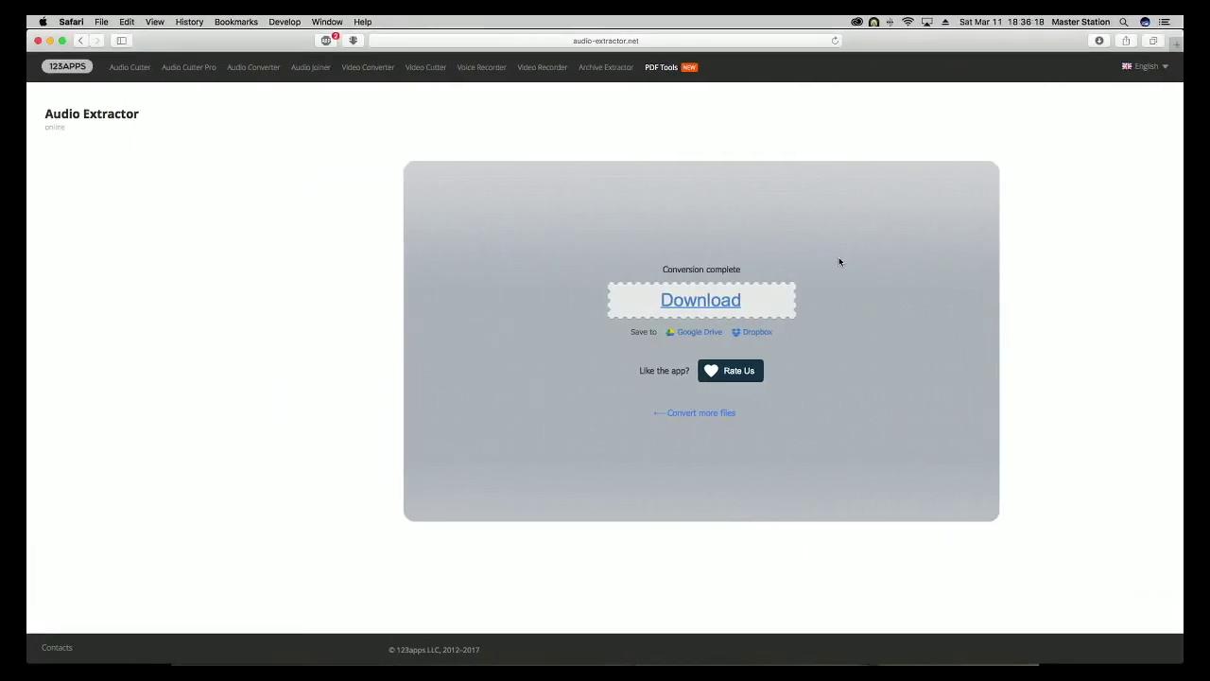
key("super+Tab")
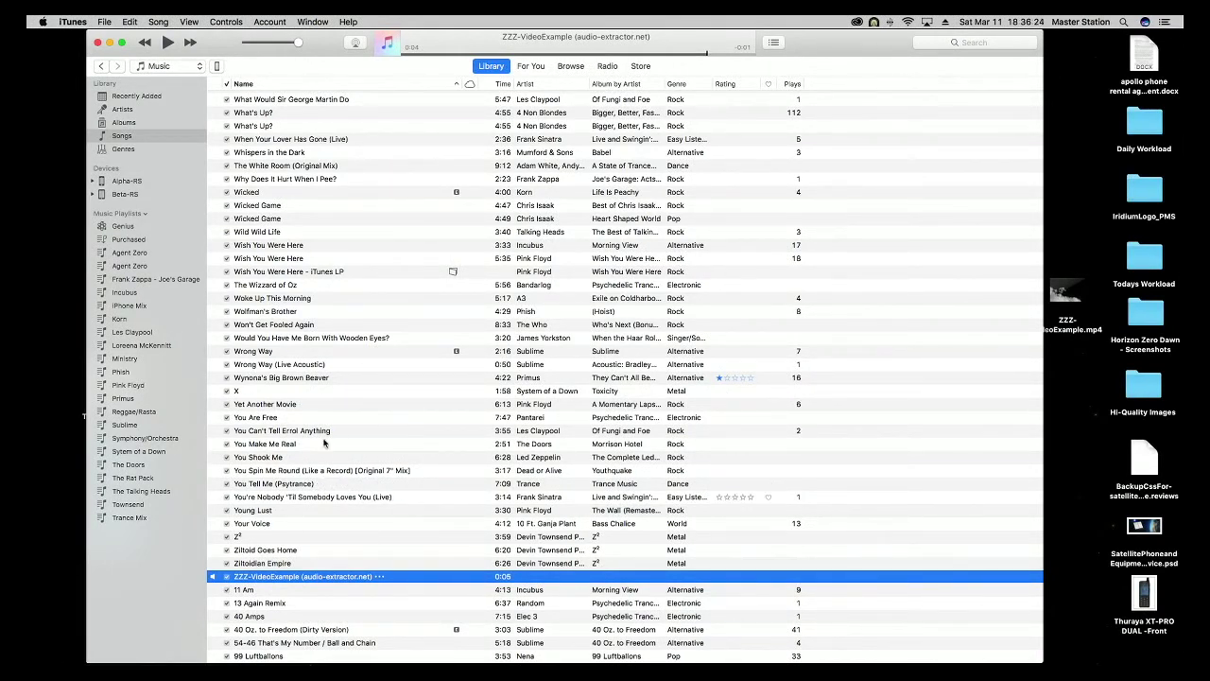
Step: Set the ZZZ-VideoExample track's playback options to start at 0:02 and stop at 0:03.5
scroll(279, 566, "down", 1)
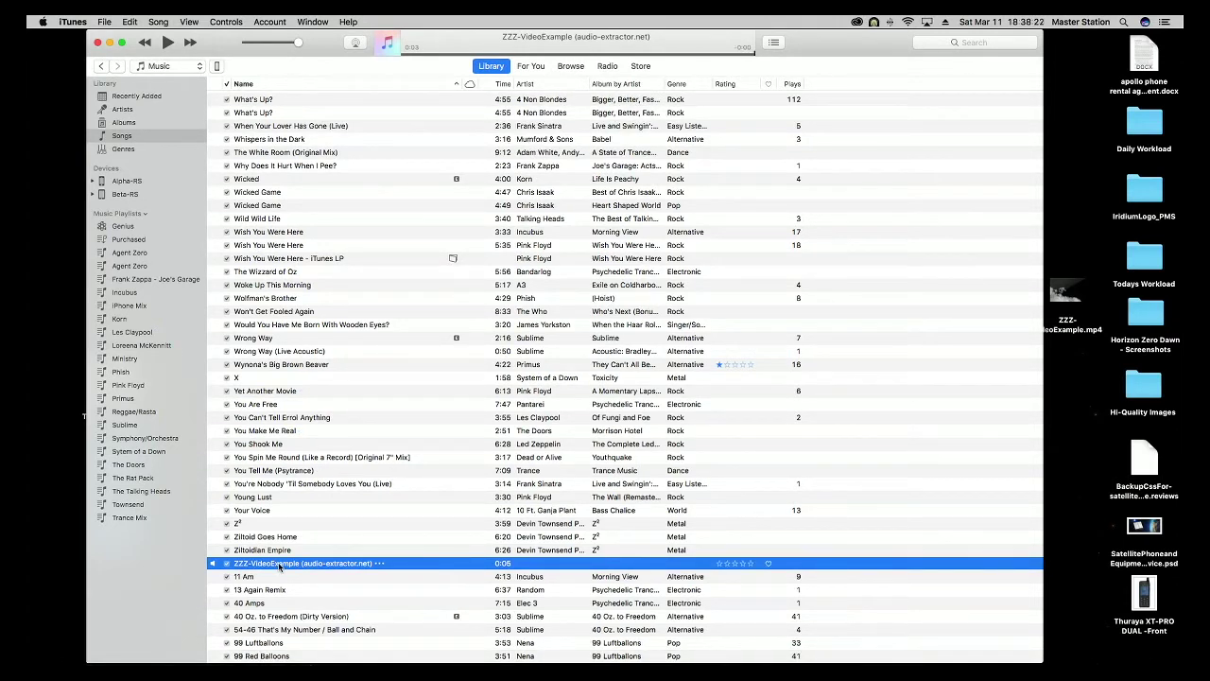
right_click(279, 567)
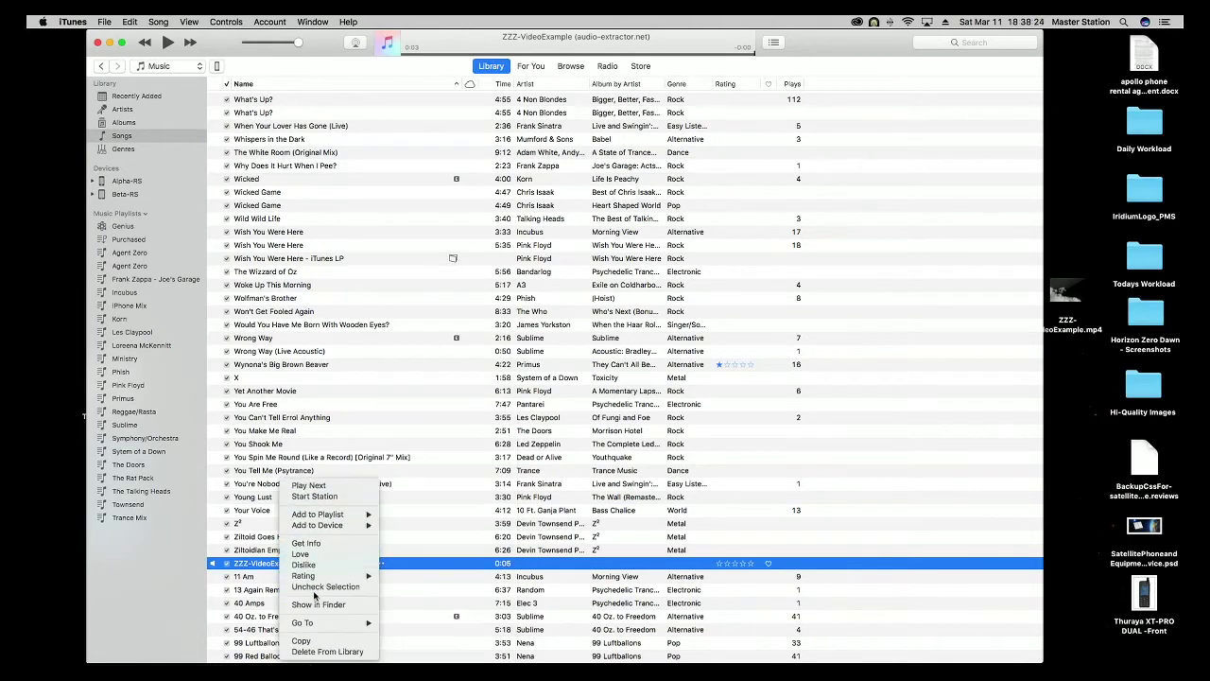
left_click(320, 544)
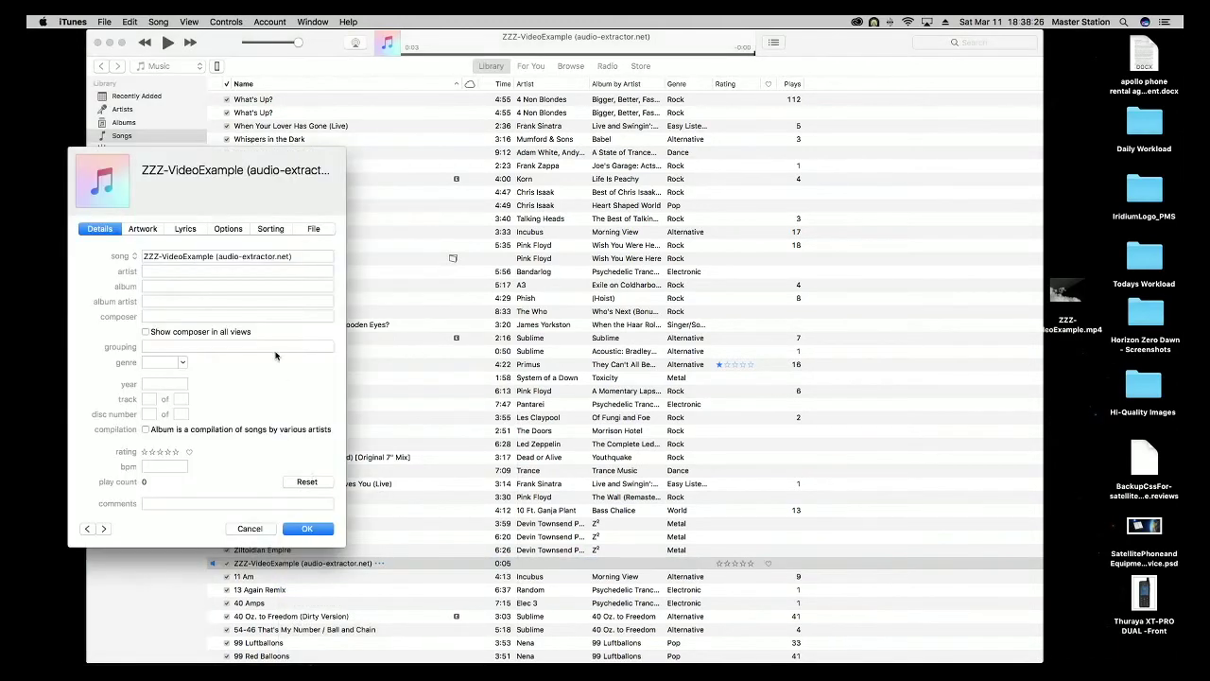
left_click(224, 228)
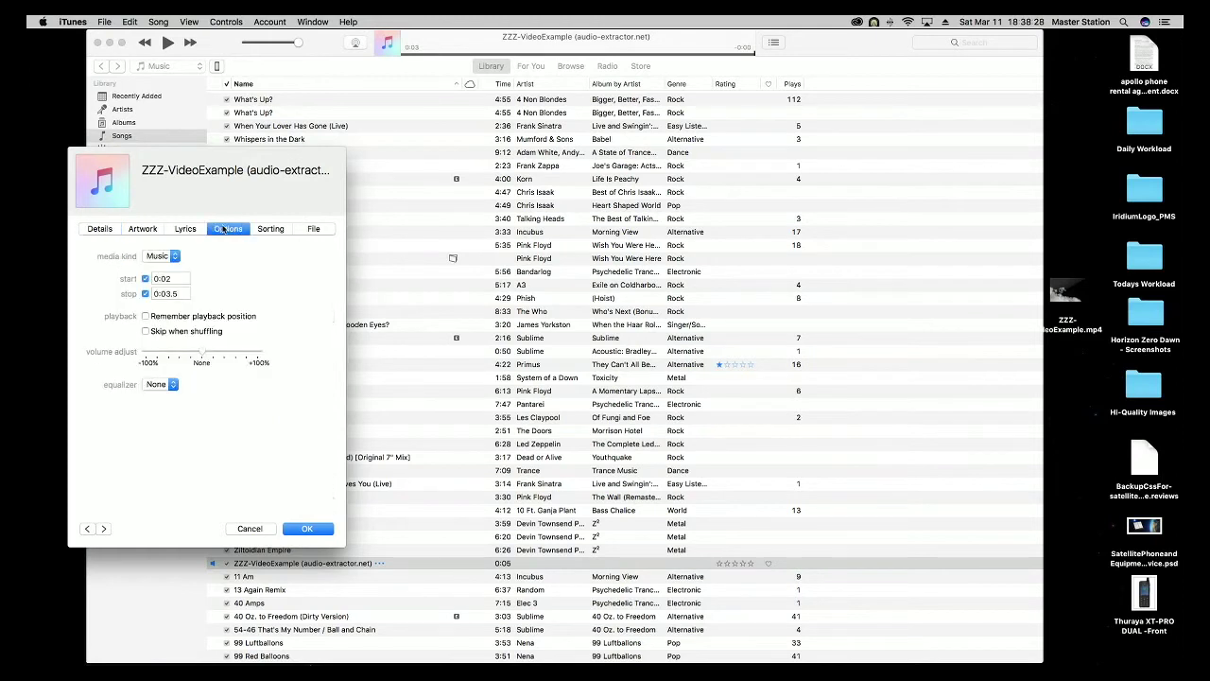
left_click(146, 294)
left_click(308, 528)
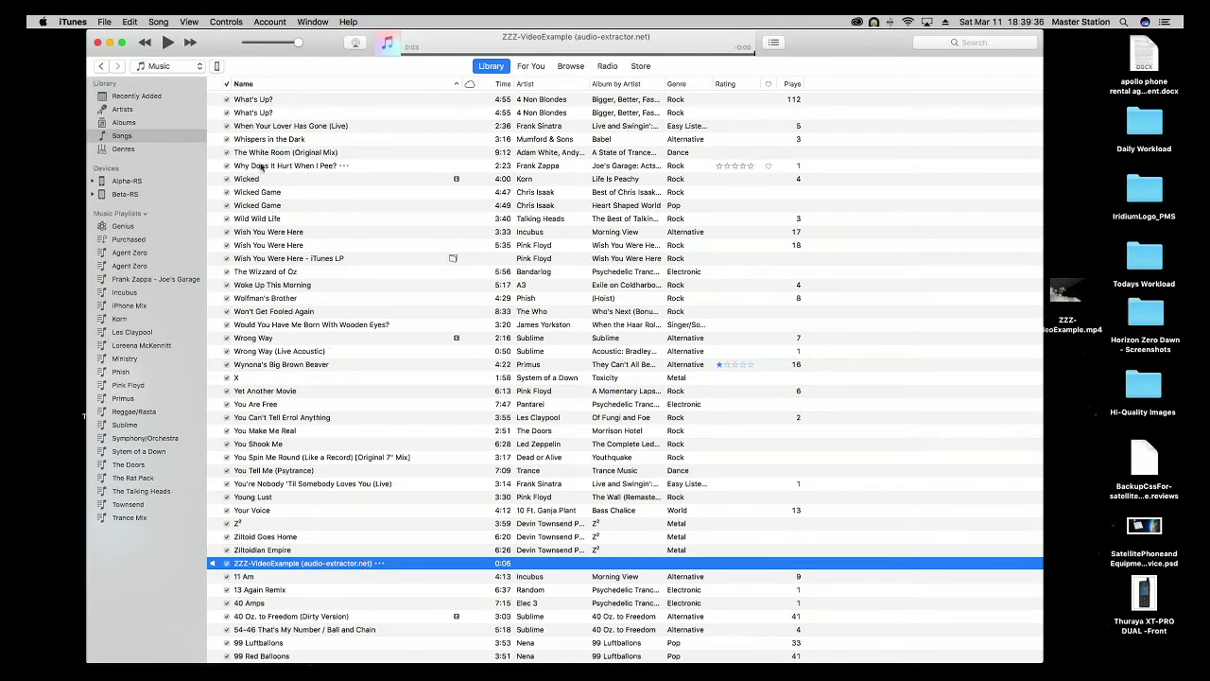
Step: Create an AAC version of the selected ZZZ-VideoExample track
left_click(104, 21)
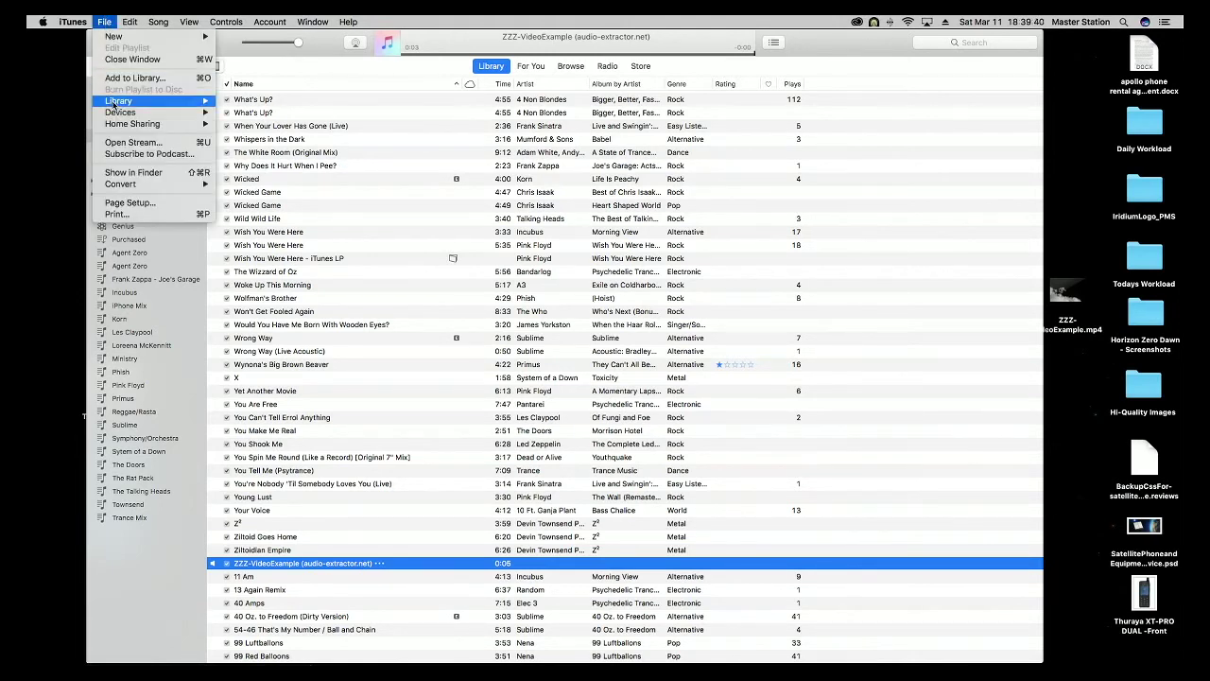
mouse_move(157, 187)
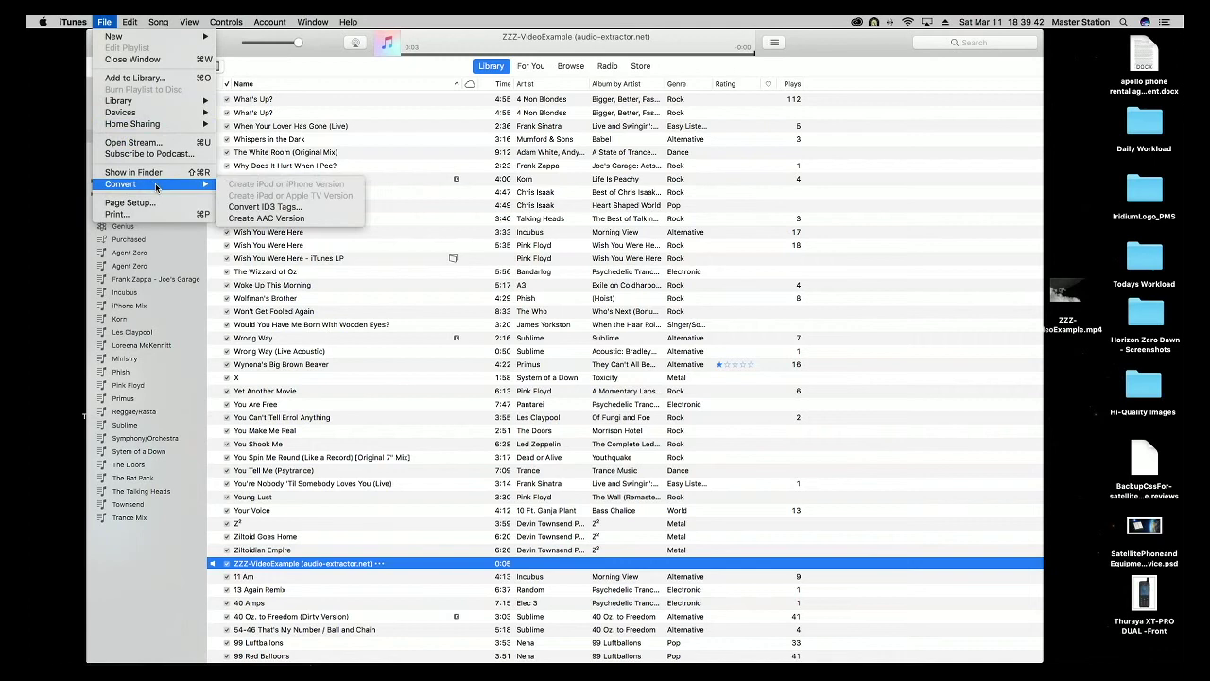
left_click(266, 218)
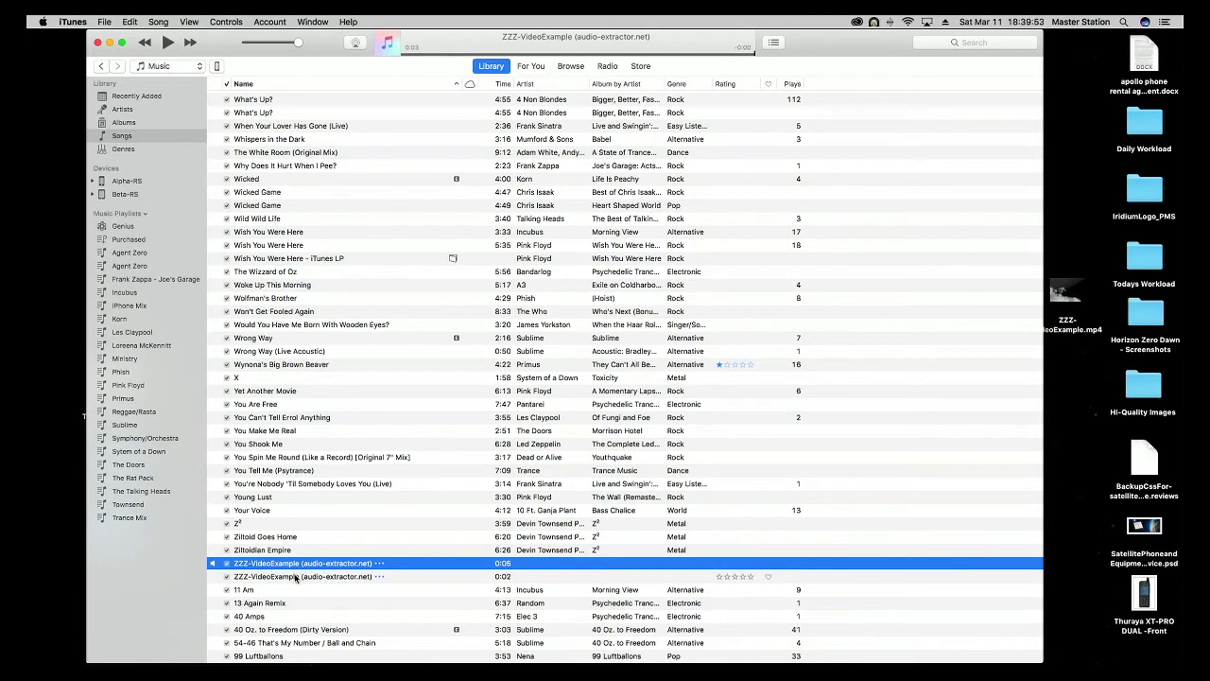
Step: Copy the 0:02 long ZZZ-VideoExample track to the desktop and move the iTunes window clear of the desktop files
left_click(295, 577)
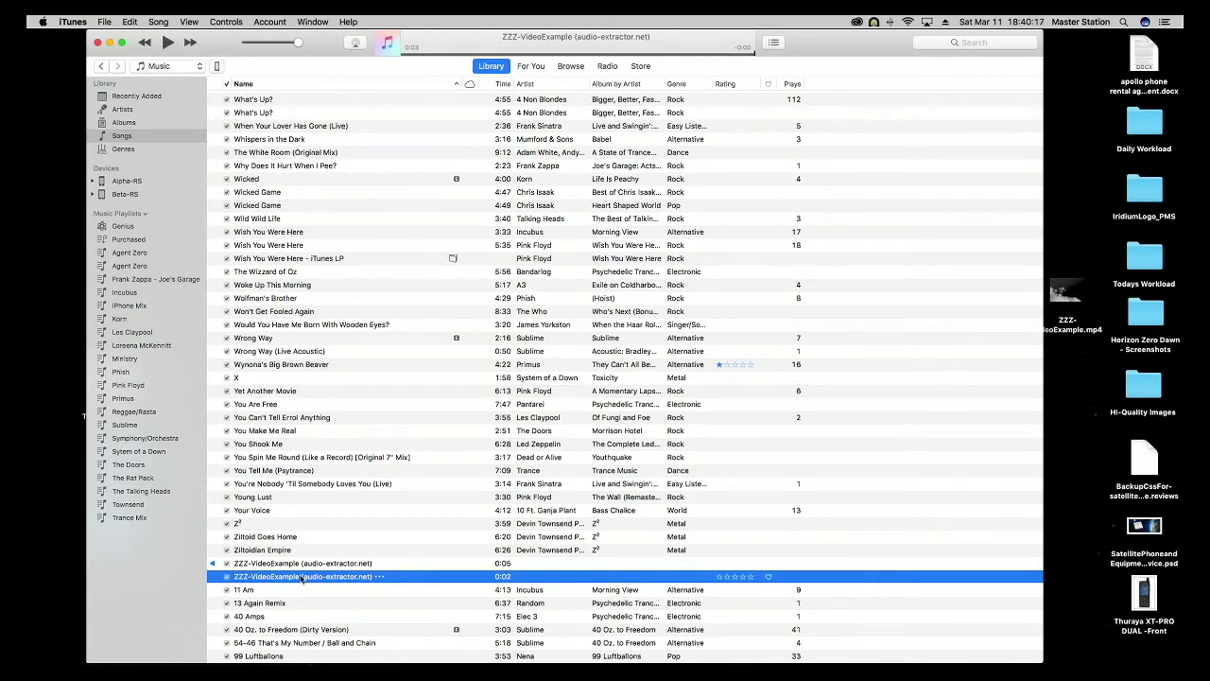
left_click_drag(302, 578, 1075, 369)
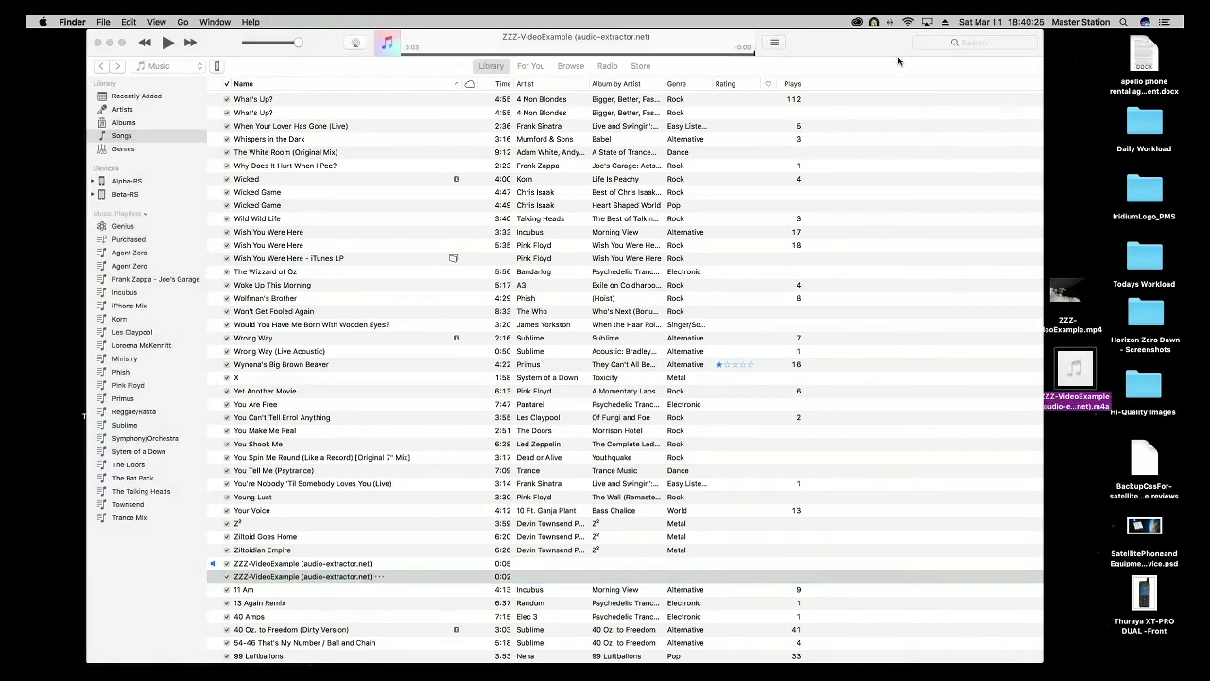
left_click_drag(872, 38, 839, 22)
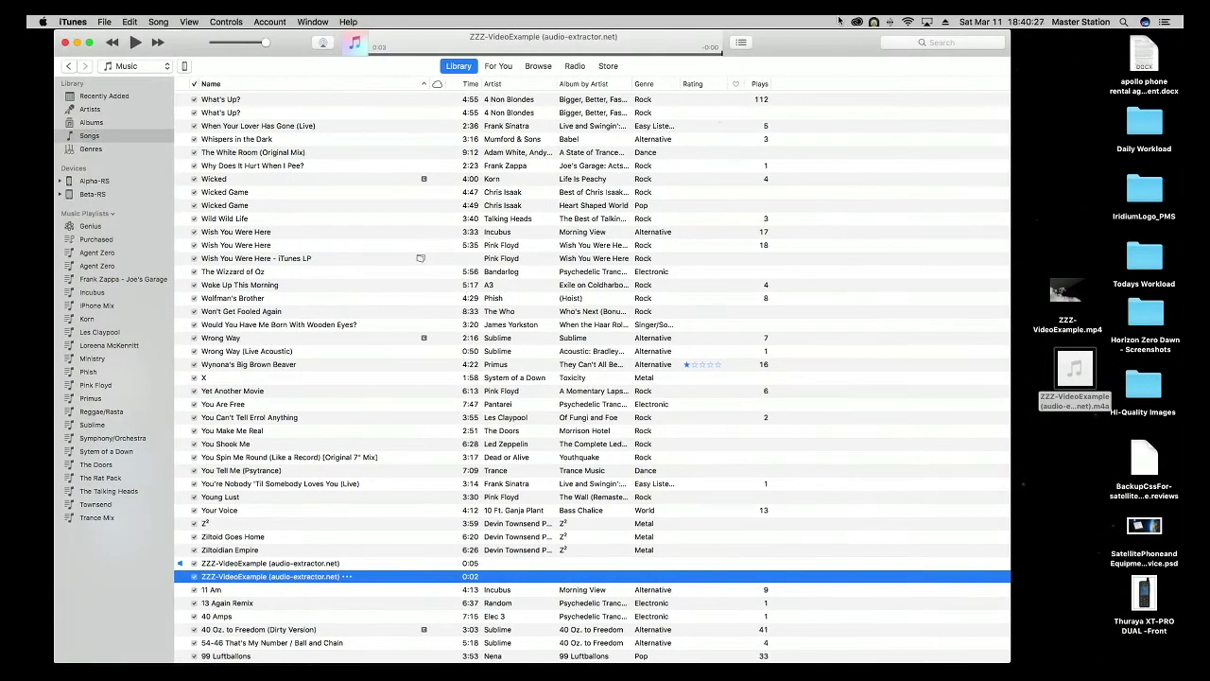
Step: Delete the 0:02 long ZZZ-VideoExample track from the library and move its file to the Trash
right_click(269, 579)
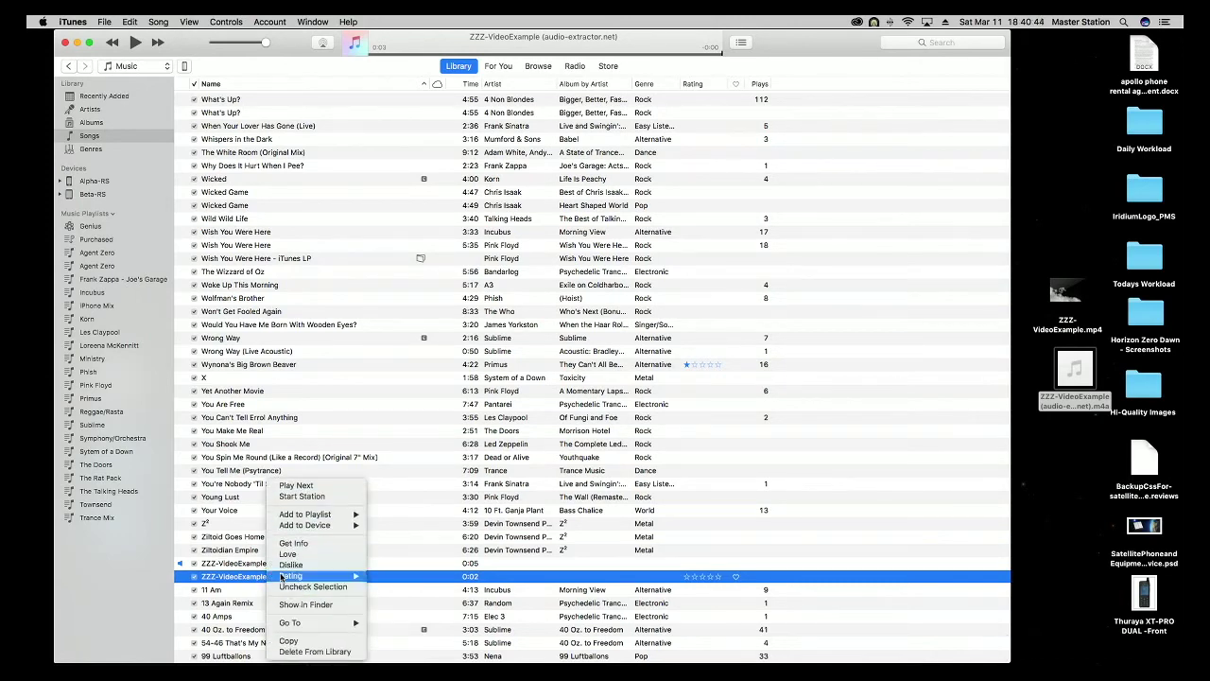
left_click(313, 653)
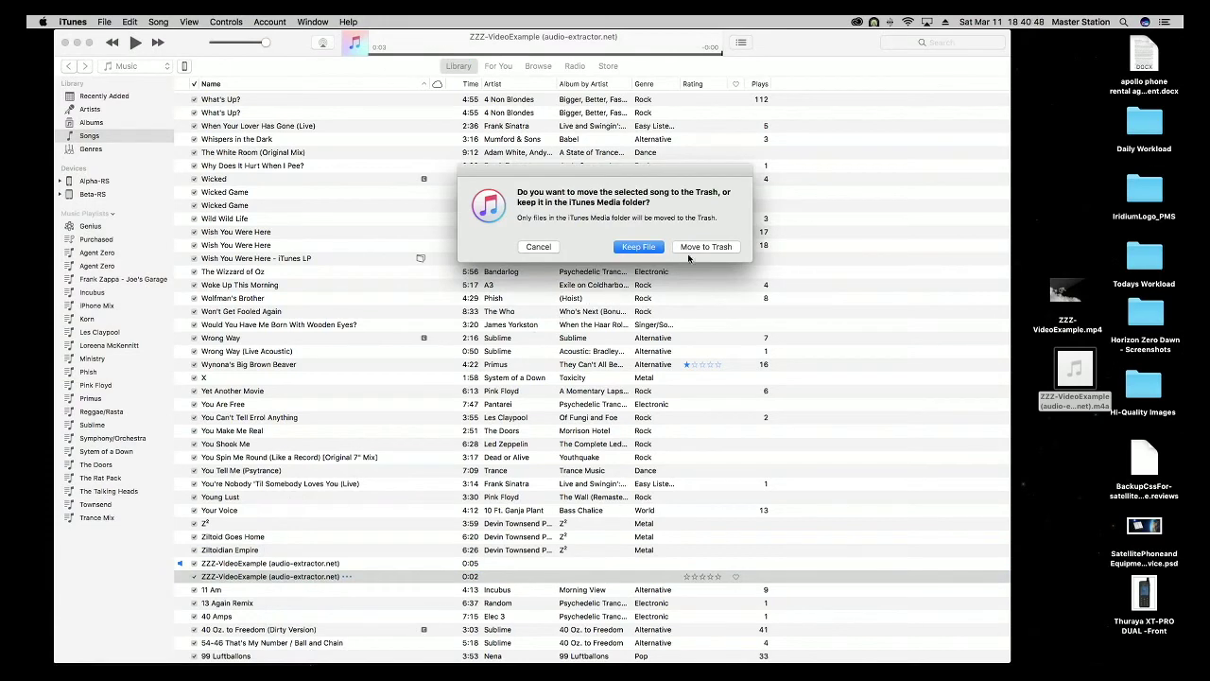
left_click(707, 247)
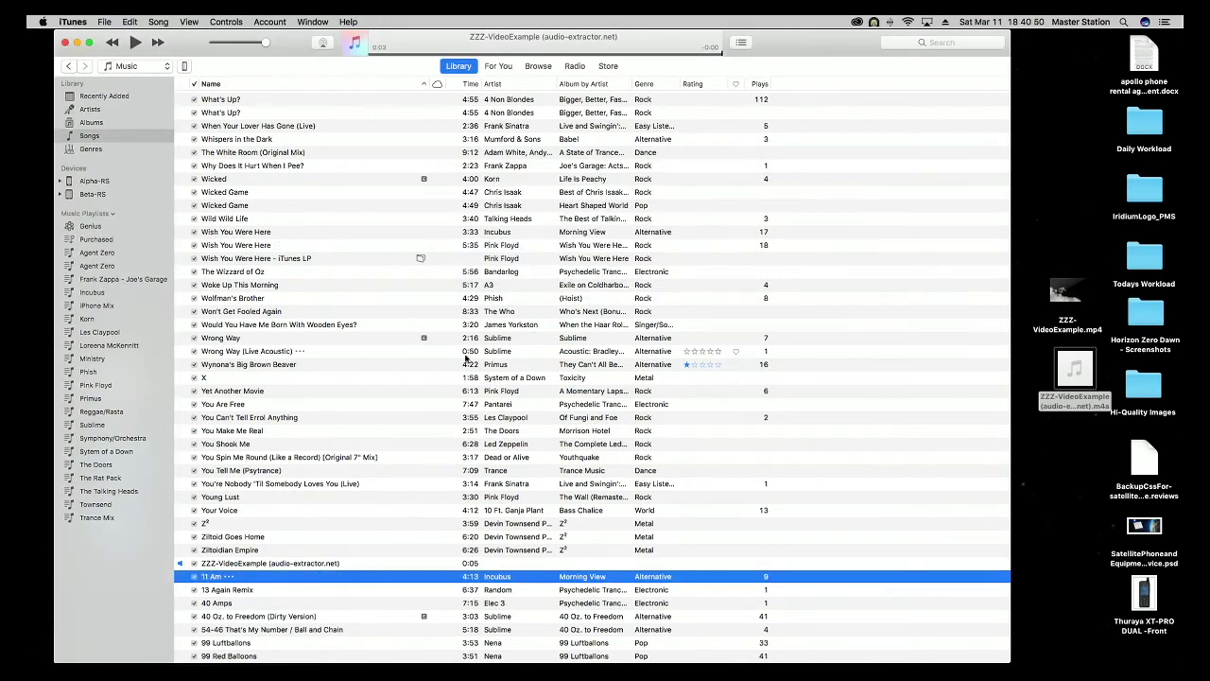
Step: Turn off the custom stop time in the playback options of the original ZZZ-VideoExample track
left_click(266, 563)
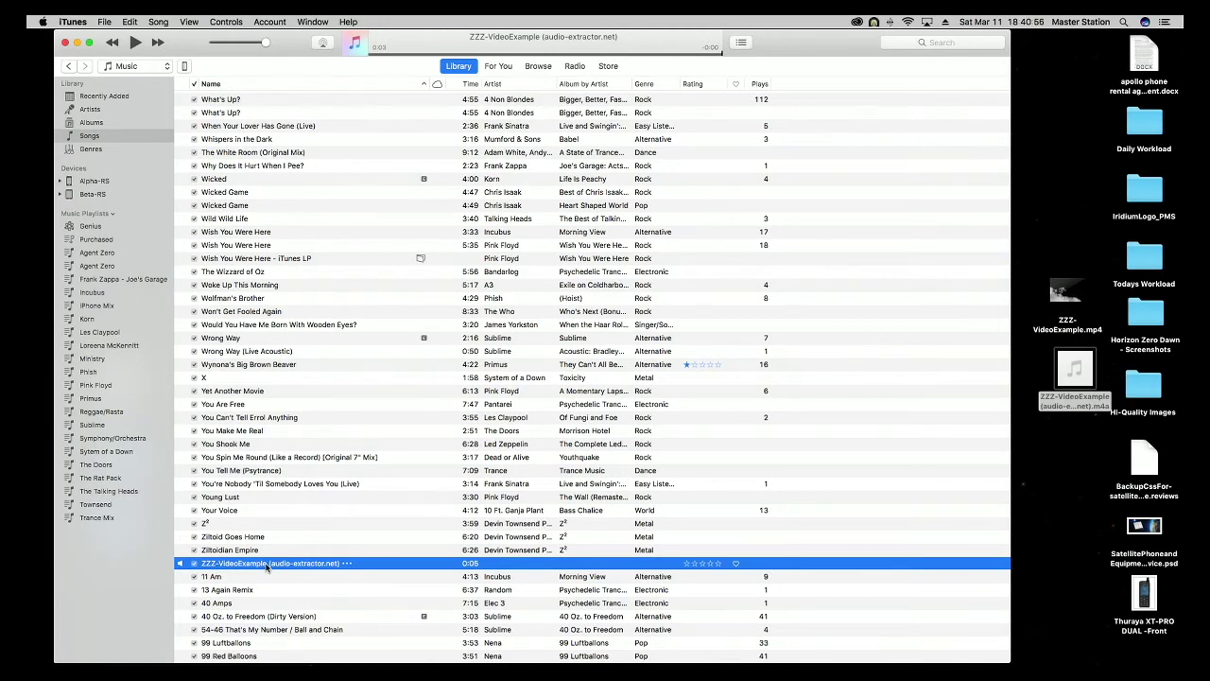
right_click(267, 565)
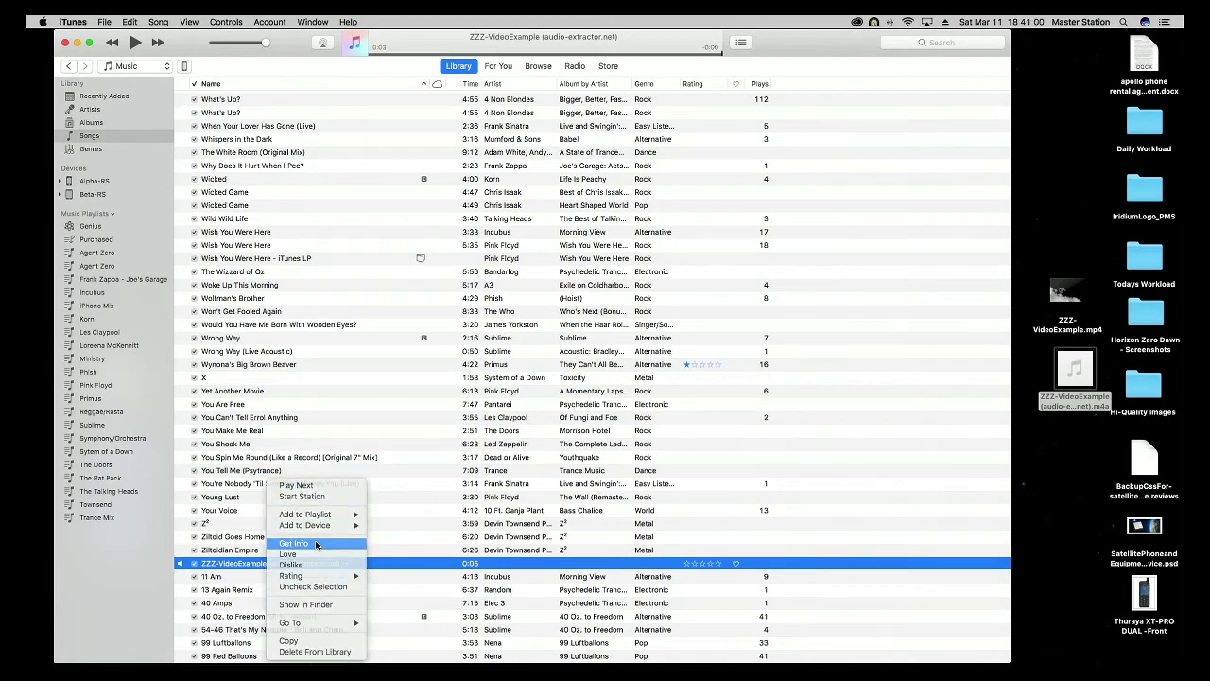
left_click(316, 545)
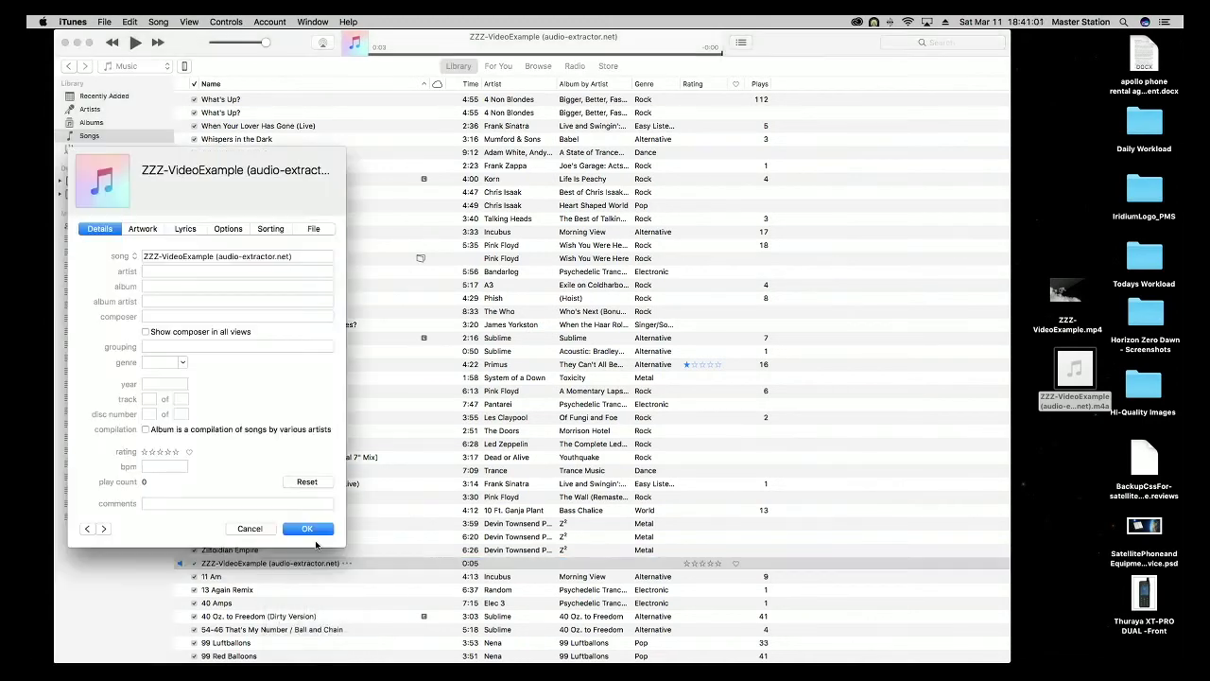
left_click(227, 230)
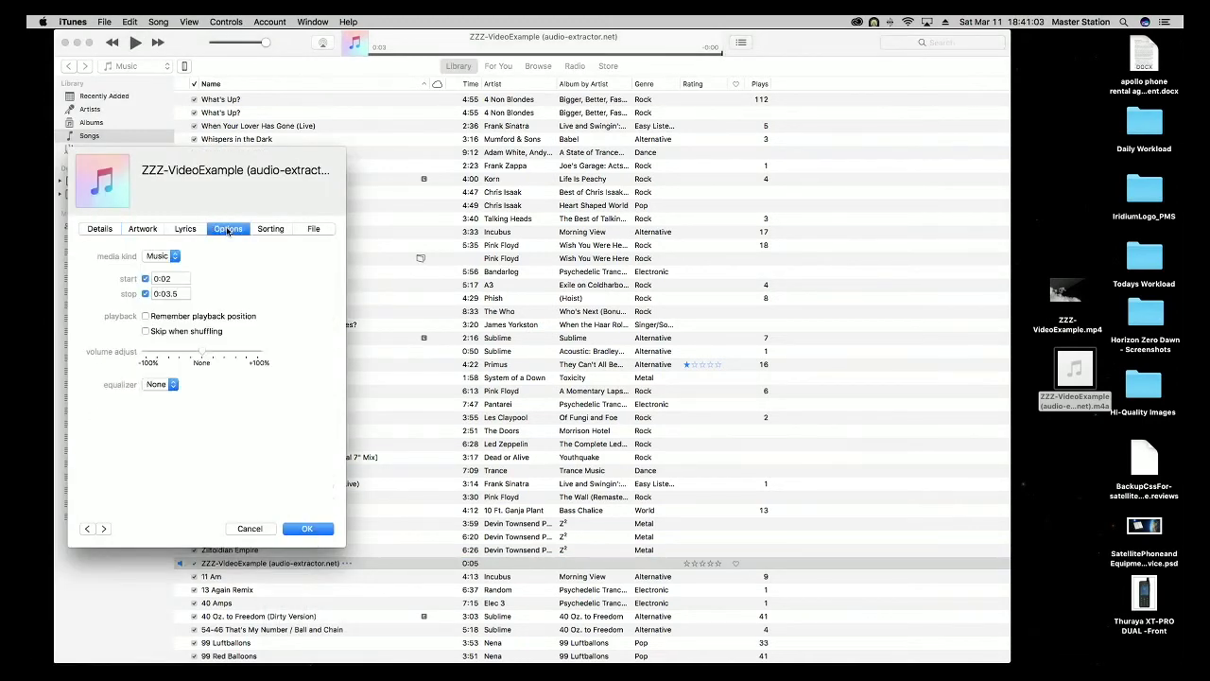
left_click(146, 293)
left_click(314, 531)
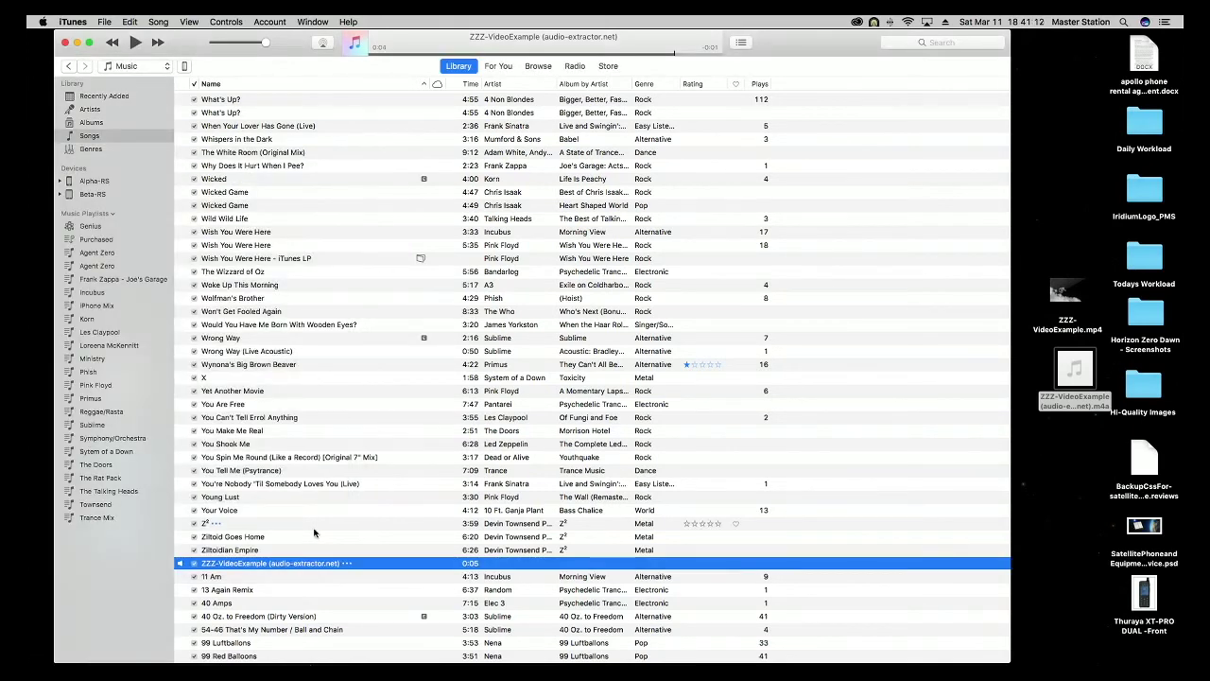
Step: Change the extension of the ZZZ-VideoExample audio file on the desktop from .m4a to .m4r
left_click(1063, 383)
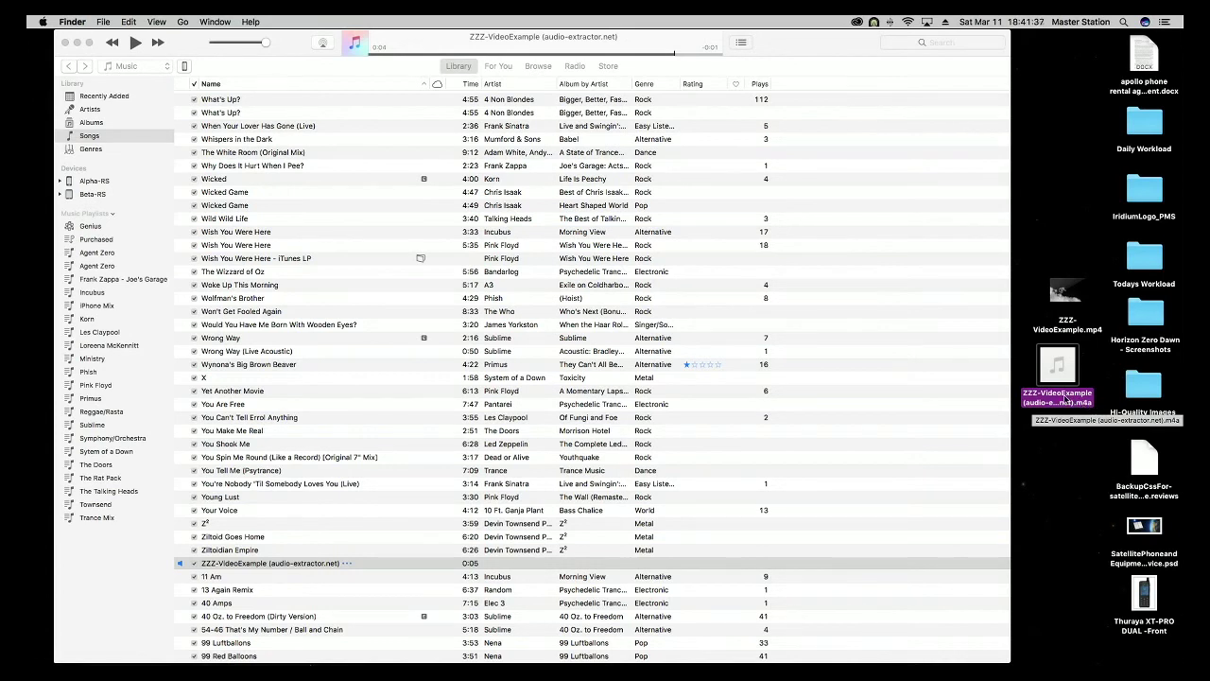
right_click(1063, 395)
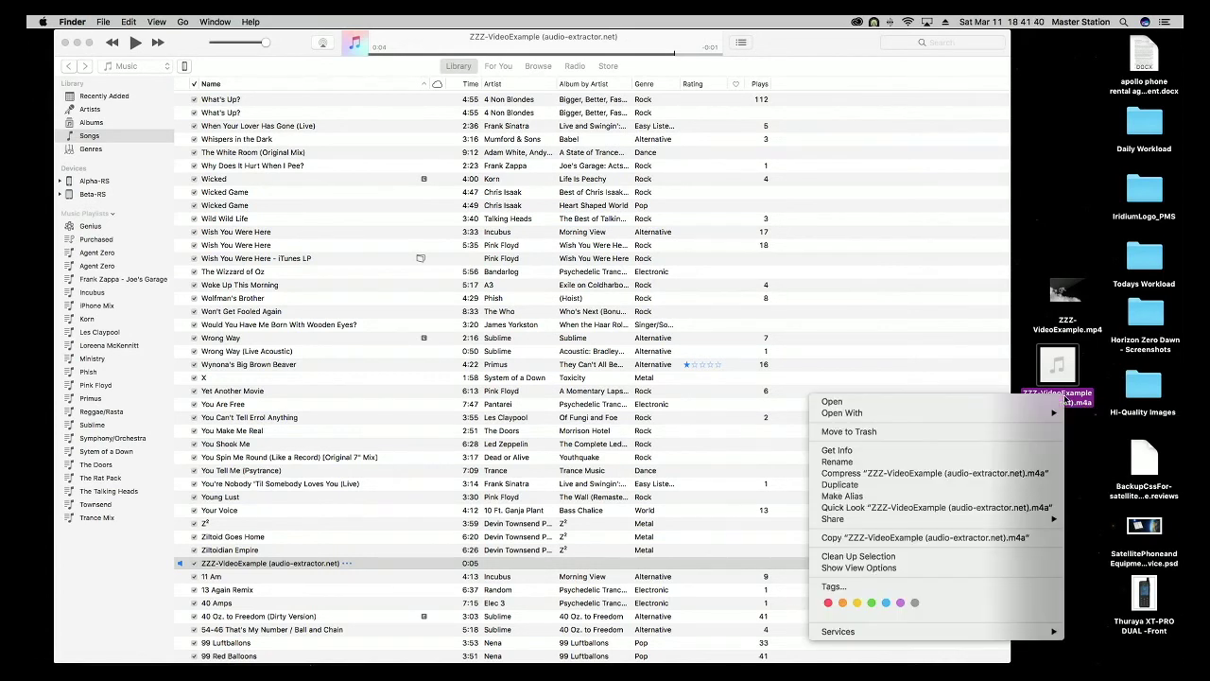
left_click(947, 460)
key("Right")
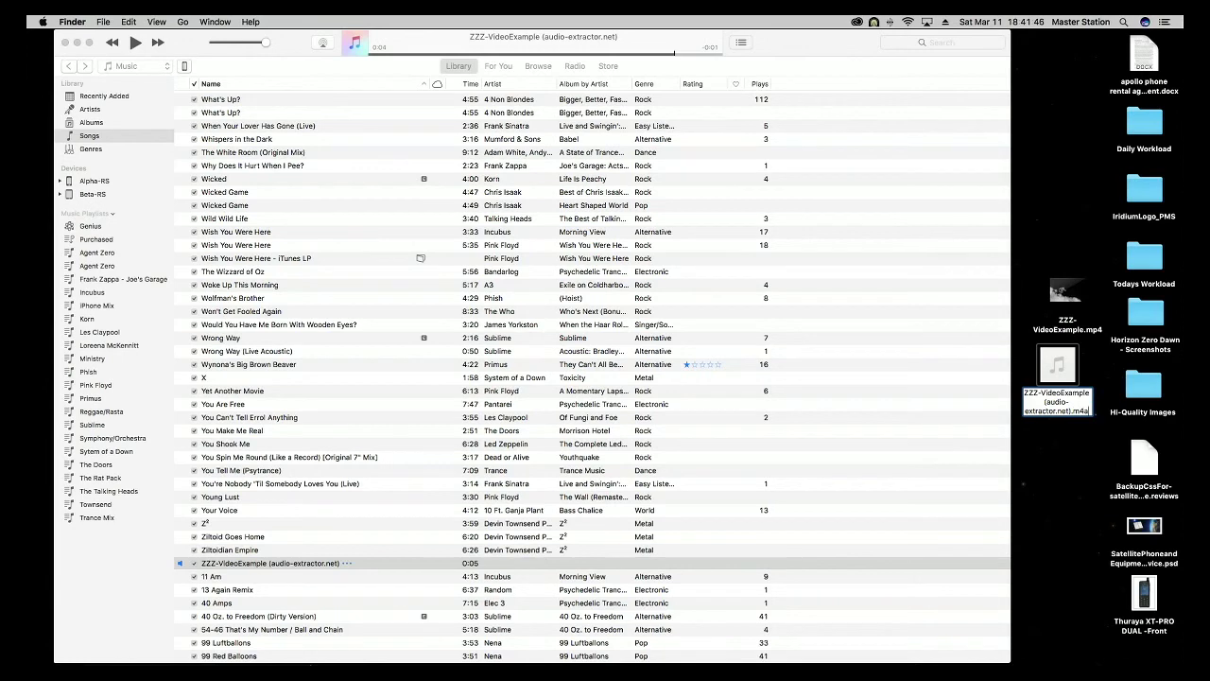
key("BackSpace")
type("r")
key("Return")
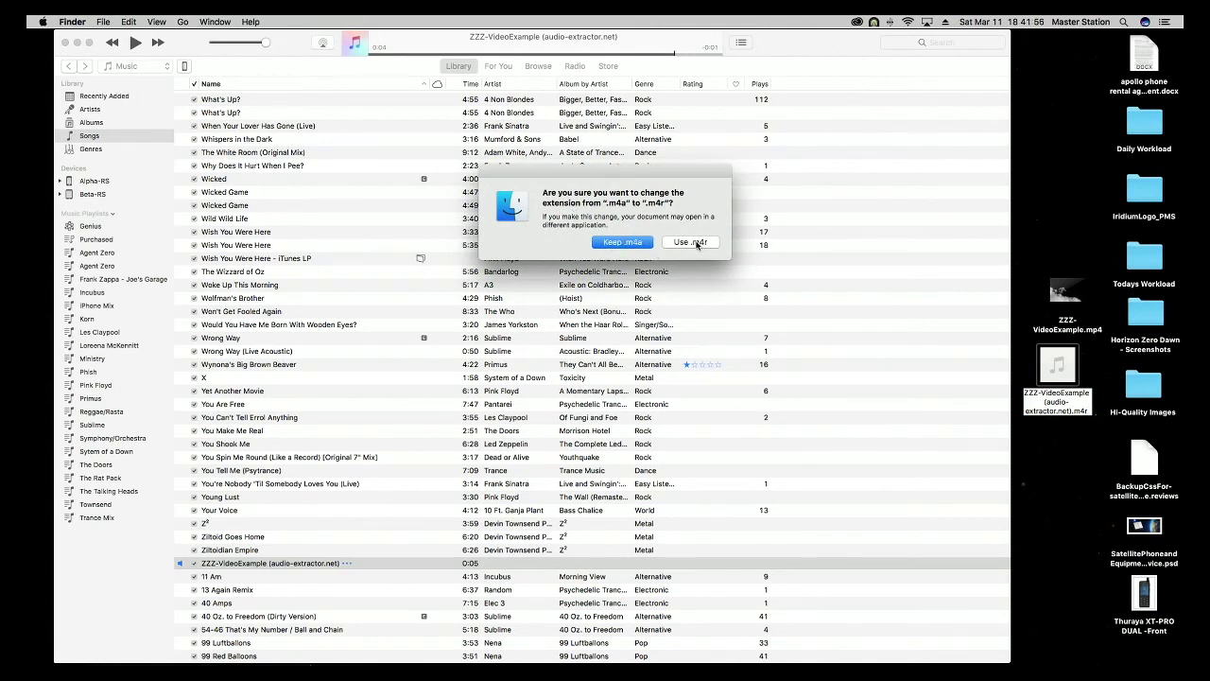
left_click(700, 243)
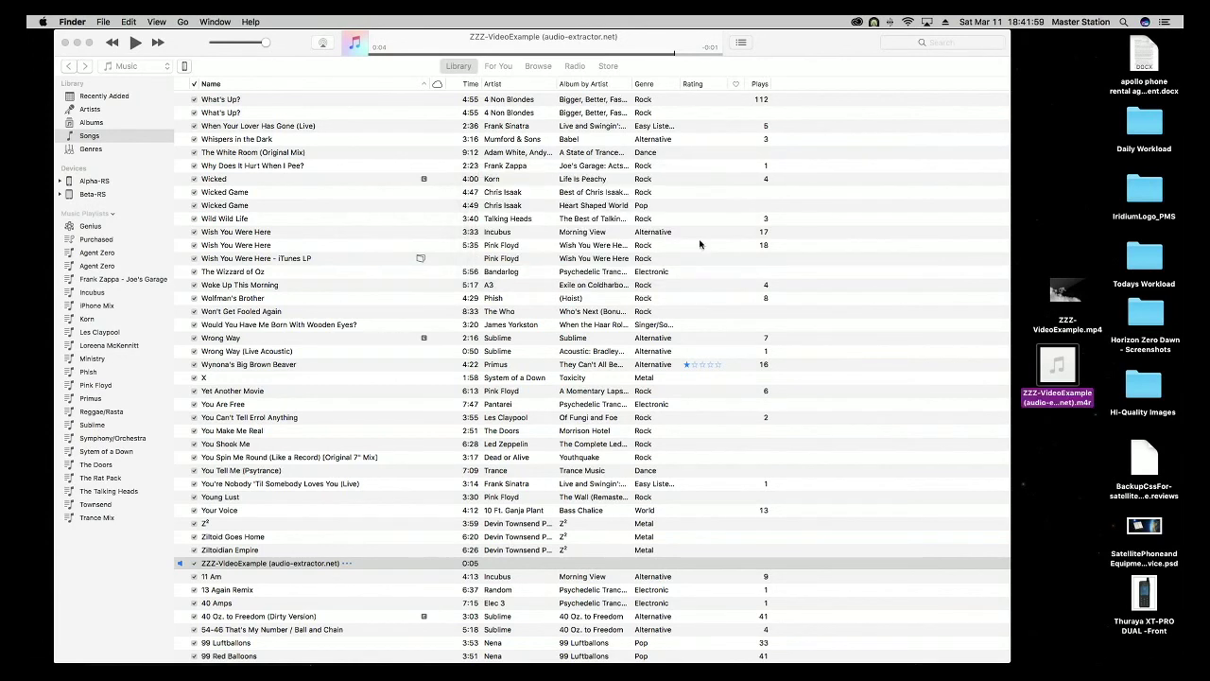
Step: Open the .m4r file in iTunes to add it as a ringtone, stop playback and show the Tones library
double_click(1054, 373)
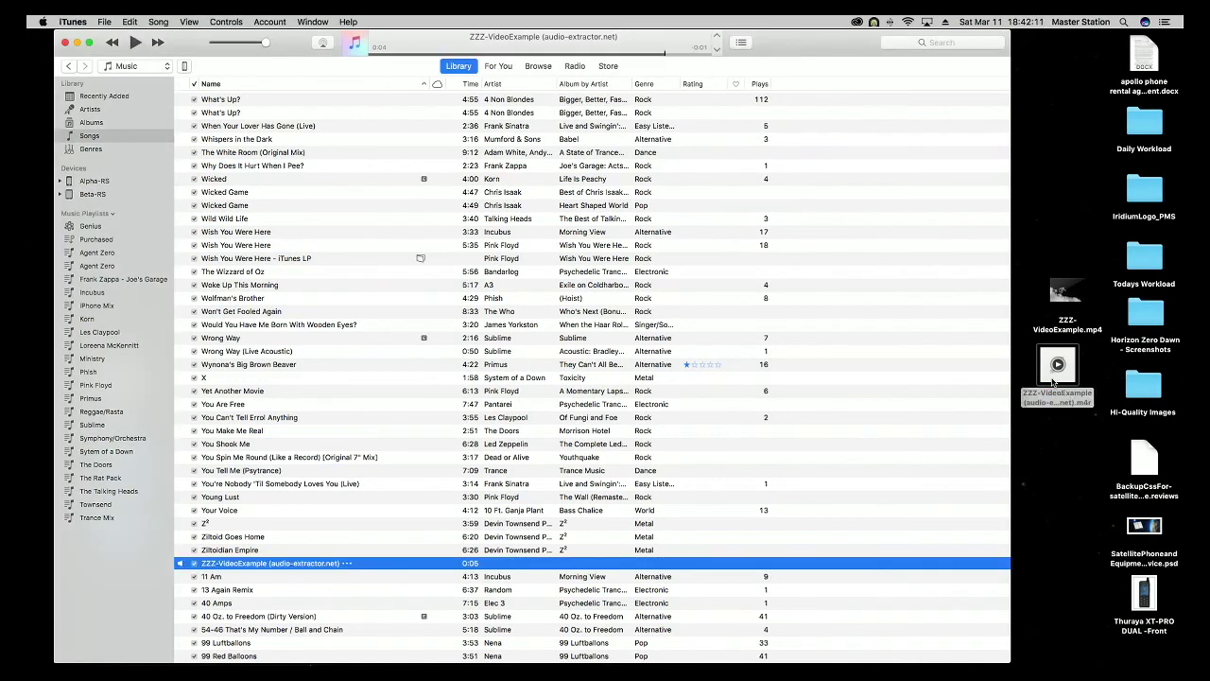
left_click(137, 42)
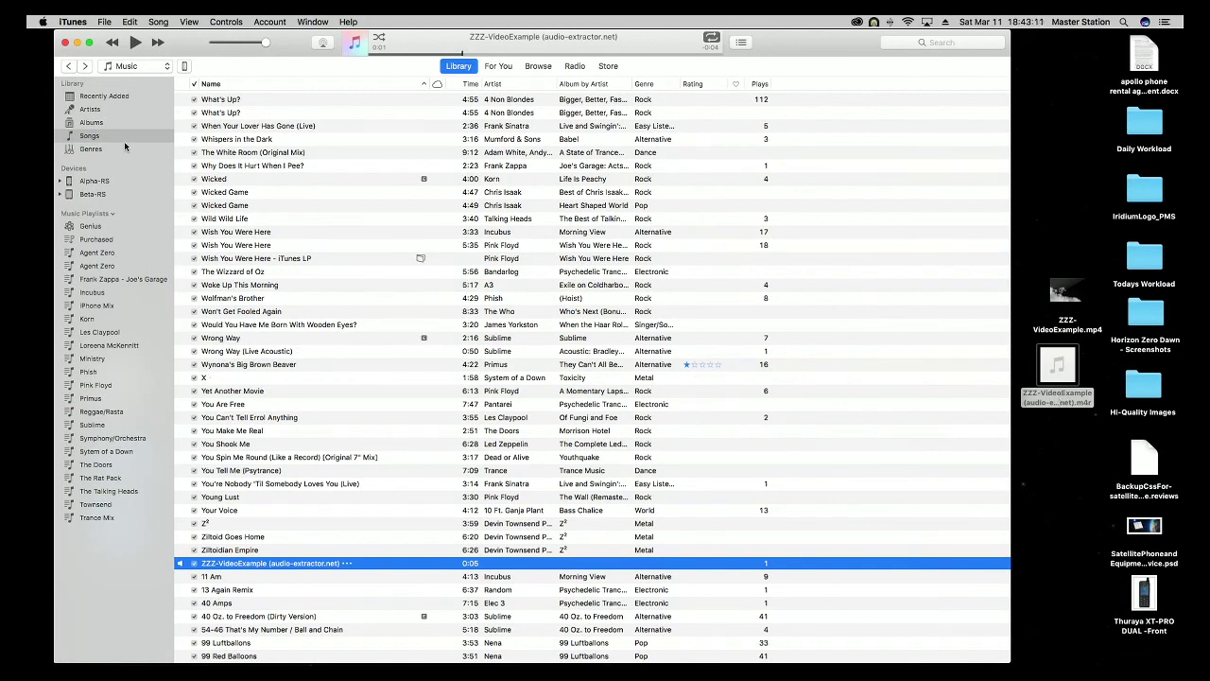
left_click(165, 66)
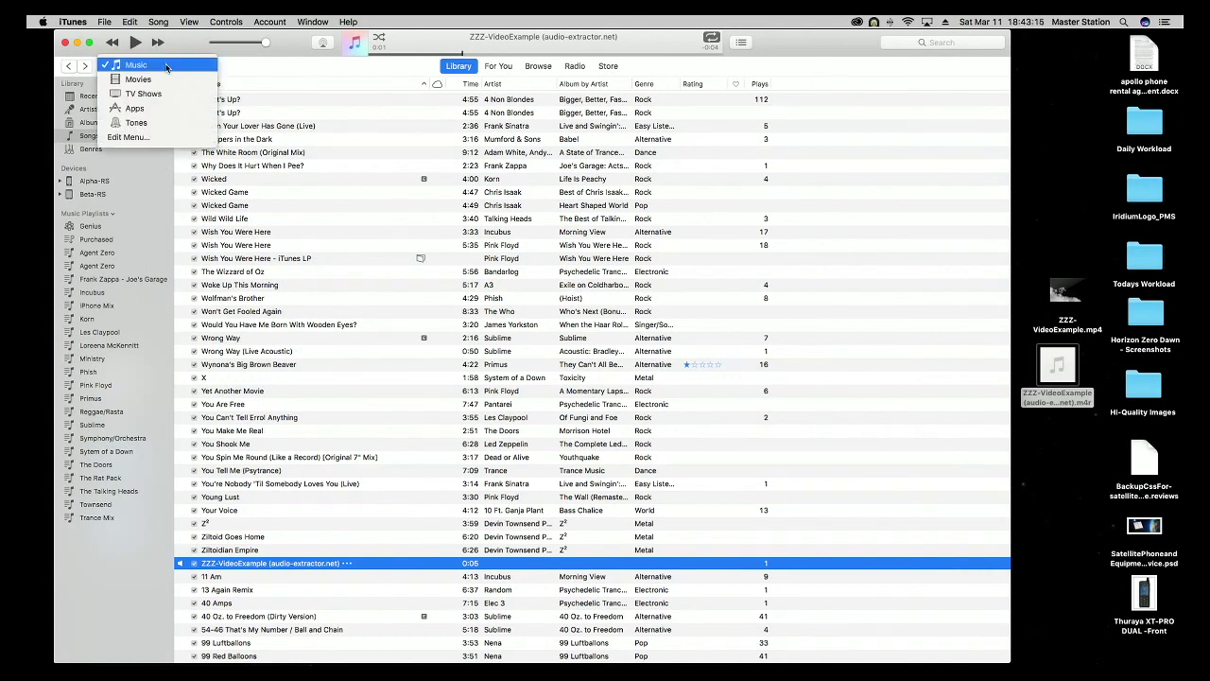
left_click(156, 123)
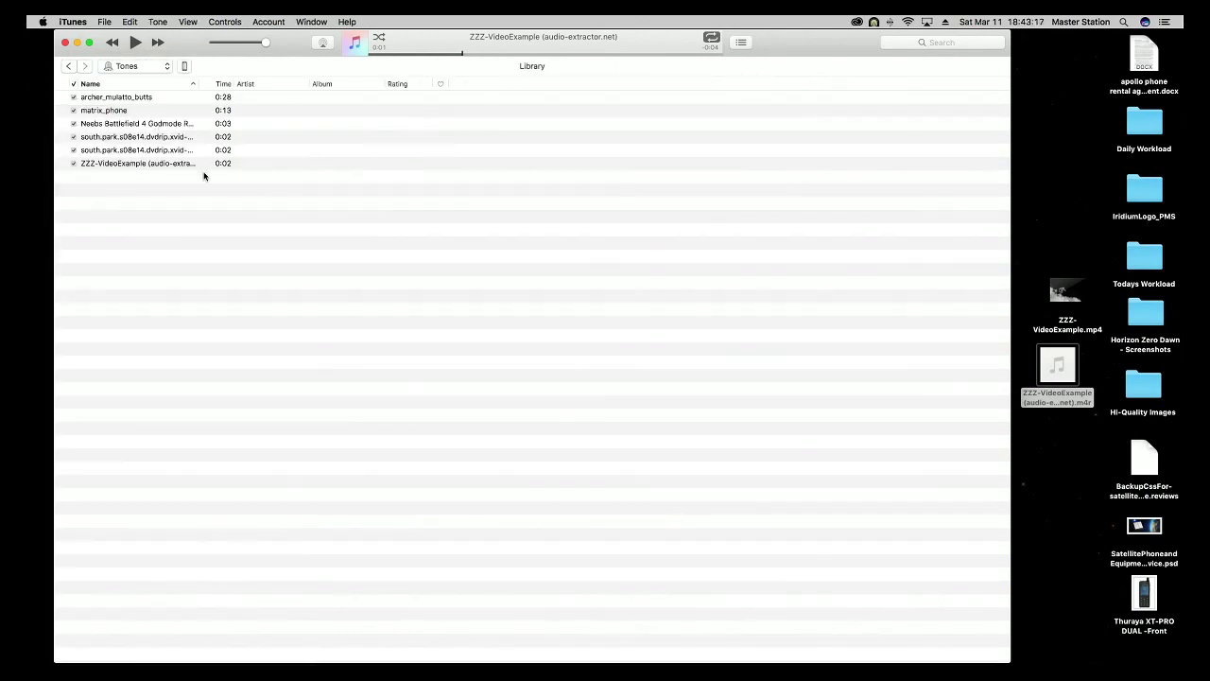